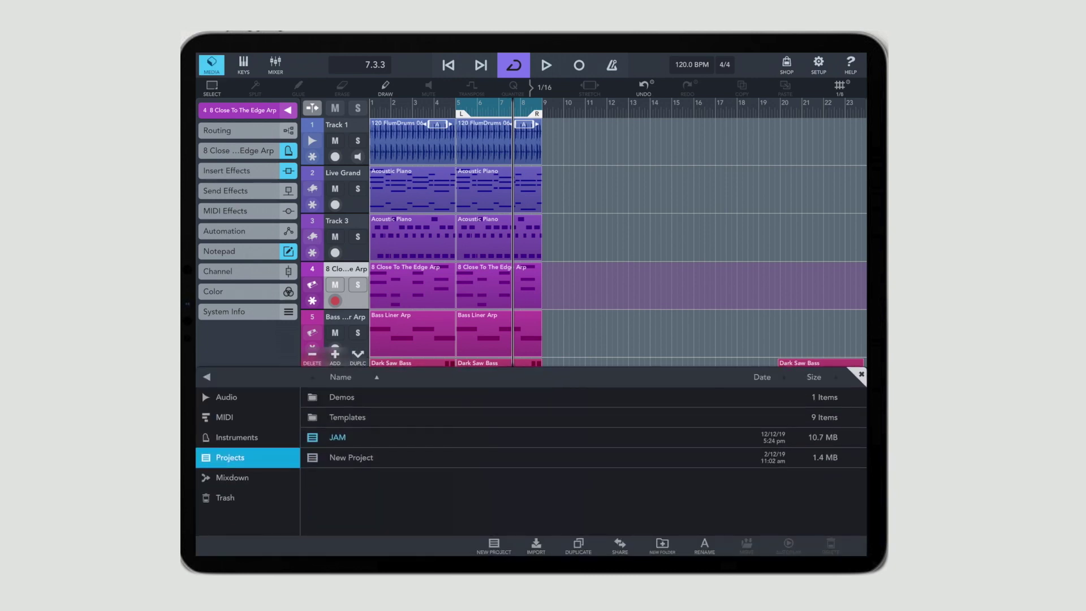
Share the JAM project as a ZIP archive to the iMac through AirDrop.
click(337, 437)
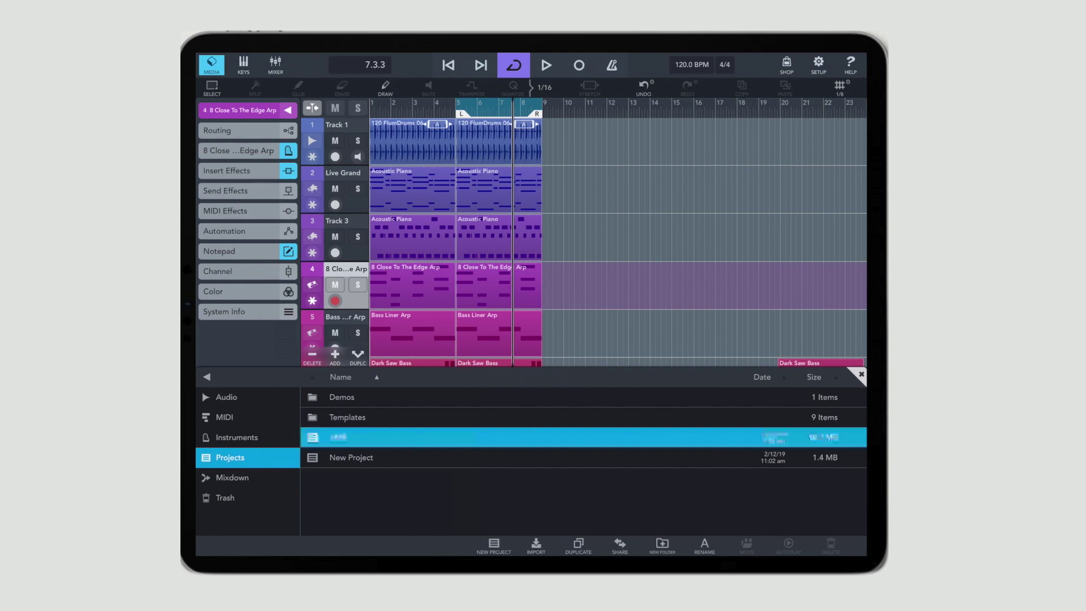
click(620, 546)
click(530, 315)
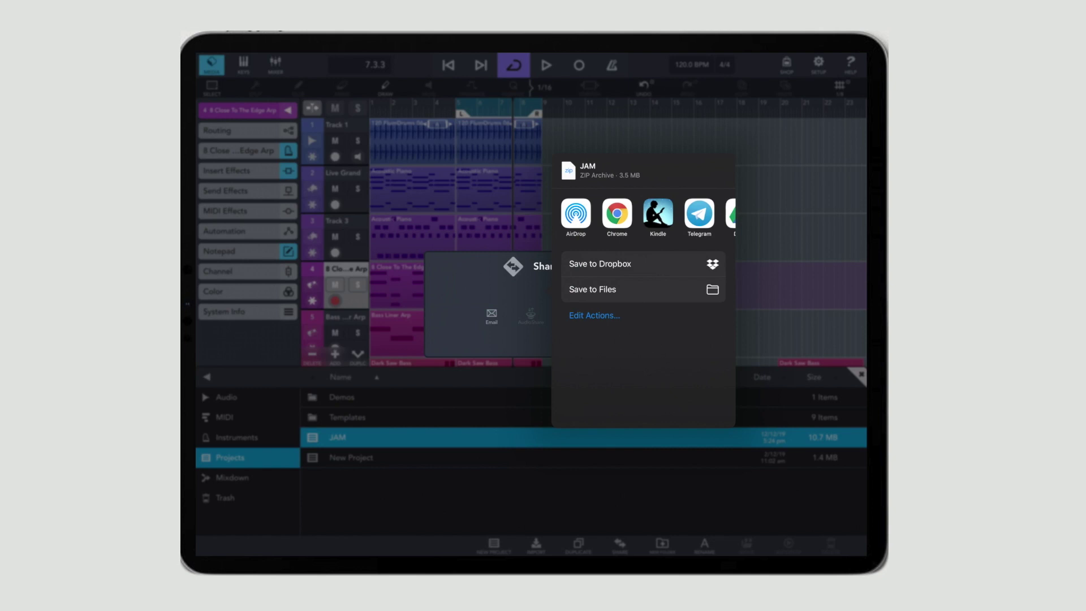
click(576, 213)
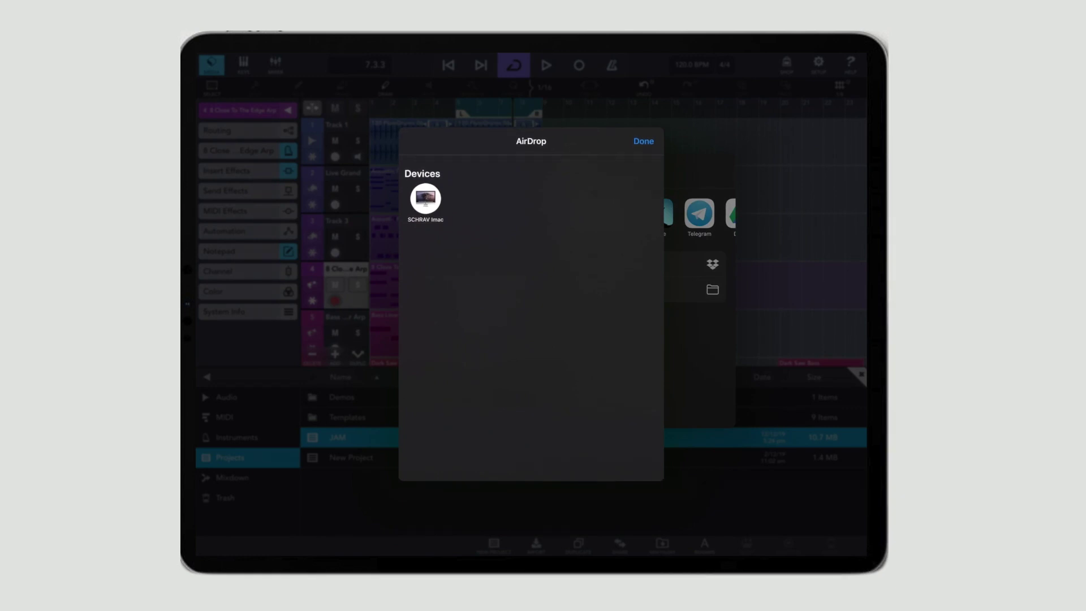
click(425, 198)
click(643, 140)
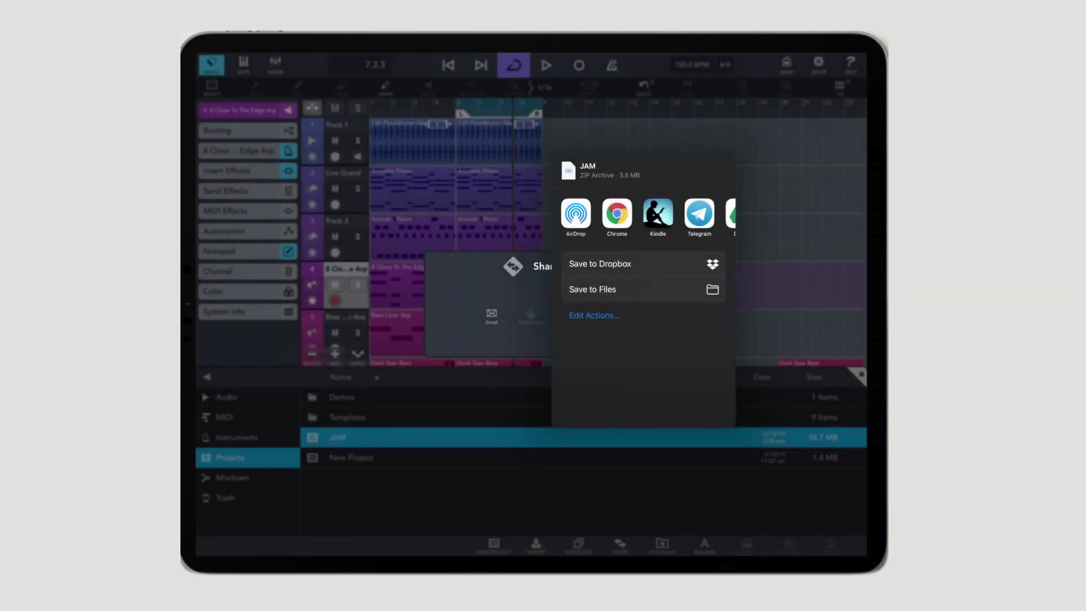
Look through the other sharing destinations and the full list of apps available for the JAM archive.
click(643, 264)
scroll(643, 213, right, 5)
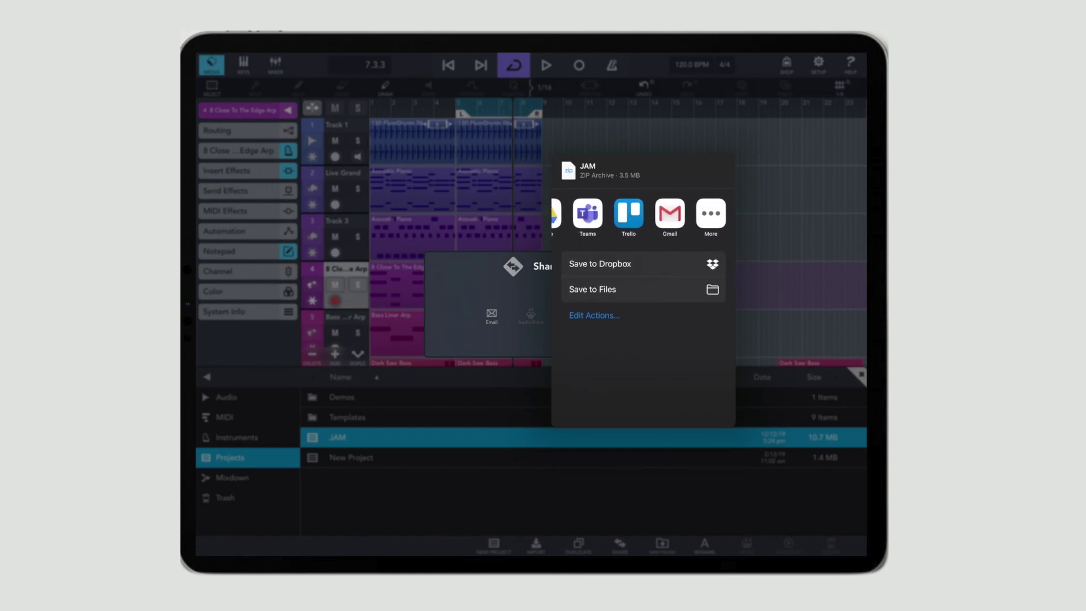
drag(669, 214, 670, 232)
click(711, 213)
scroll(531, 317, down, 5)
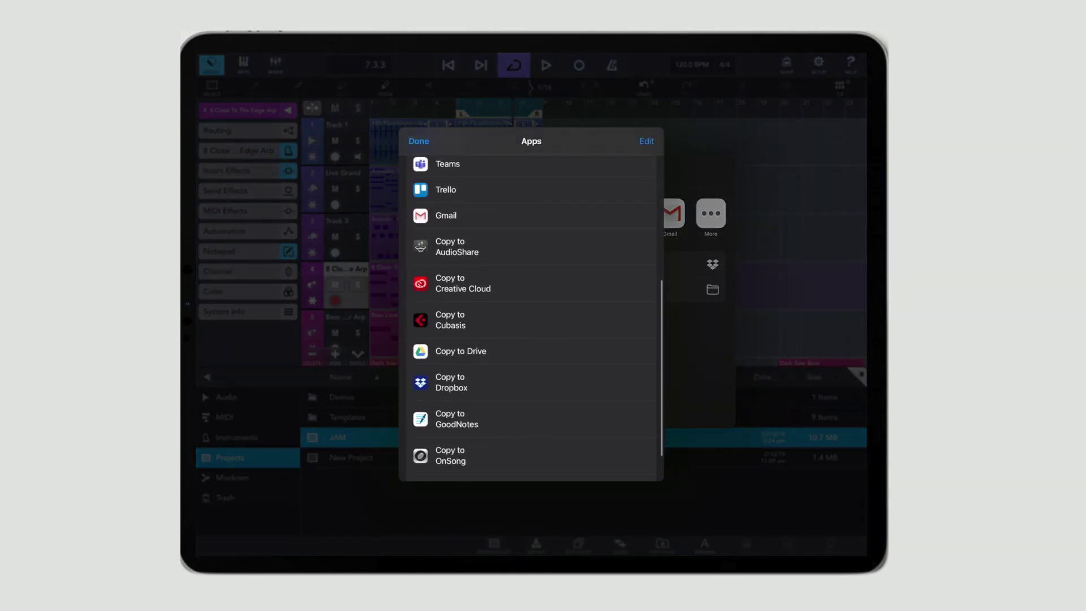
scroll(531, 316, down, 2)
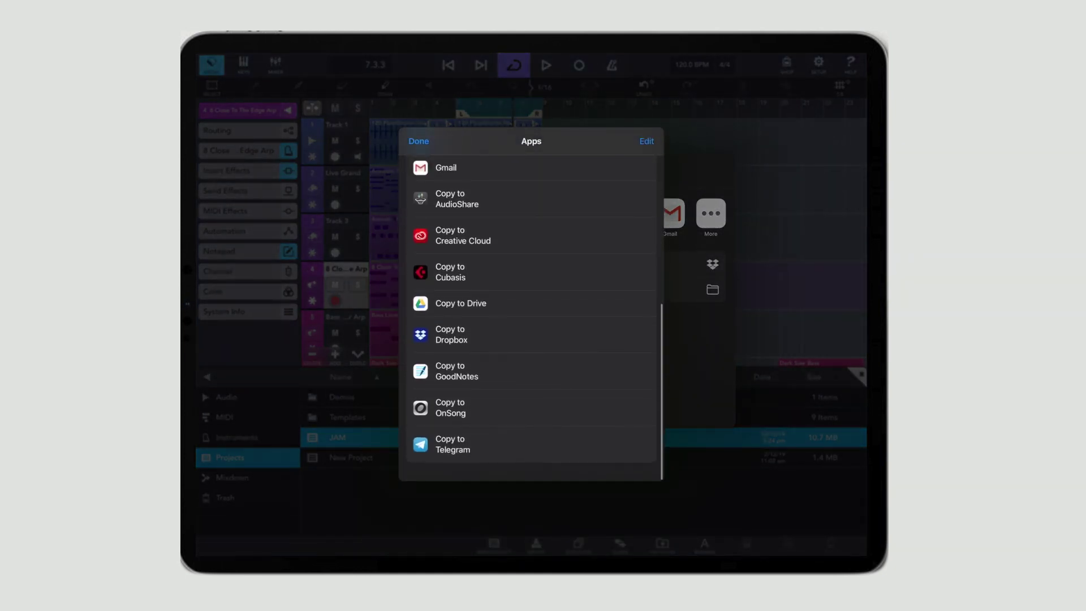
scroll(531, 317, up, 10)
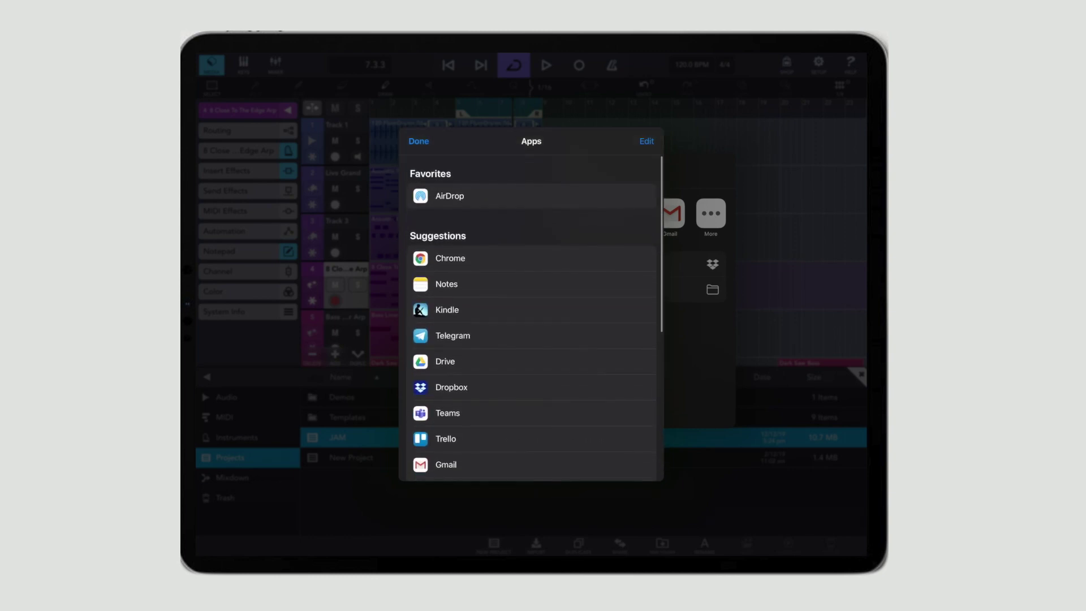
click(419, 141)
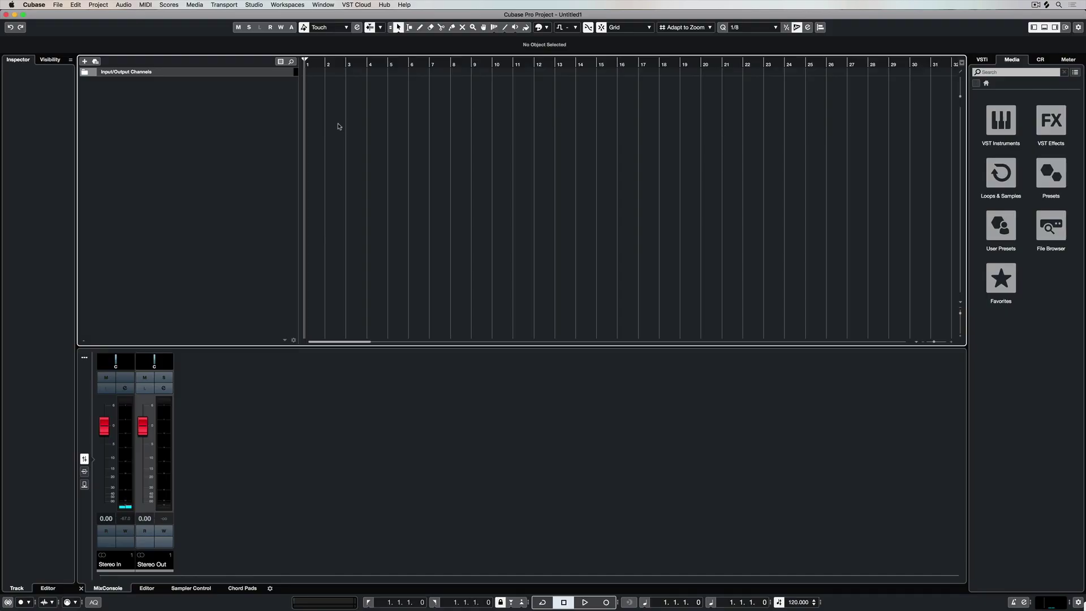
In Cubase, import the Cubasis project JAM.cbp as a new project, using the JAM folder as its location.
click(56, 4)
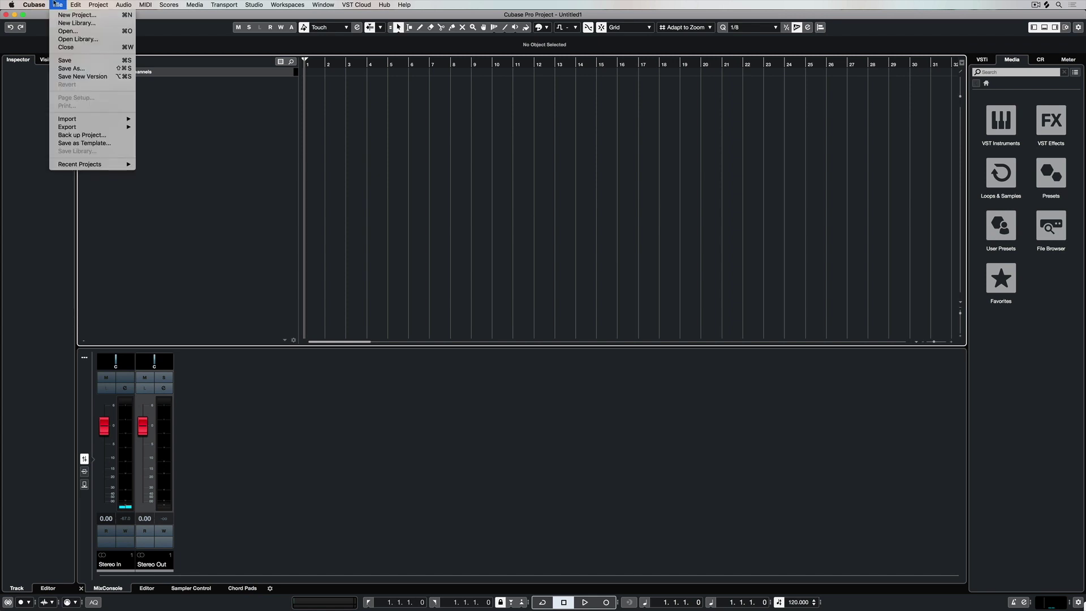
mouse_move(96, 120)
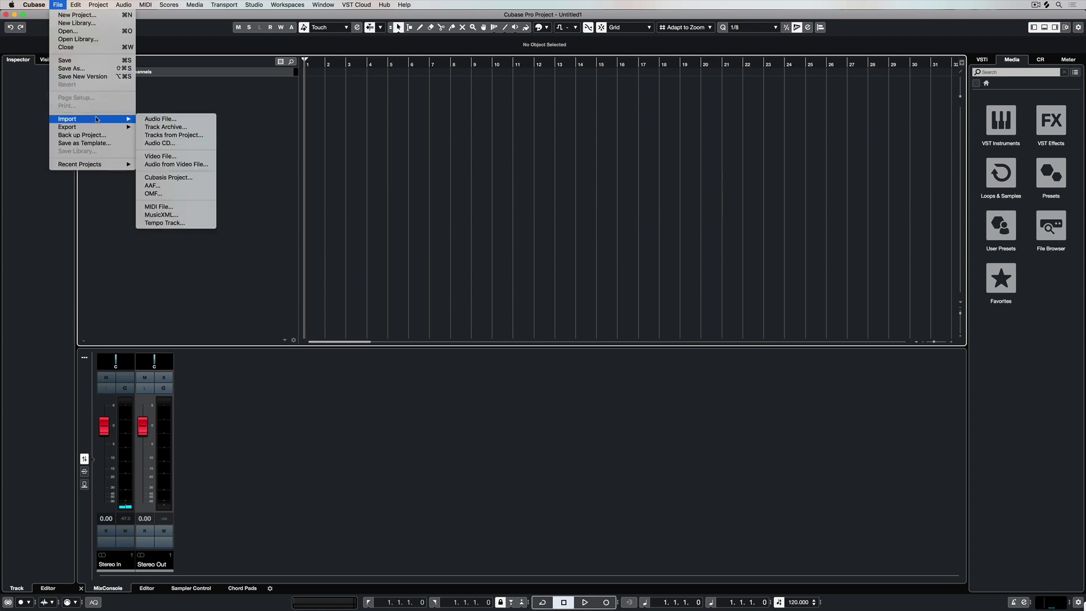
click(184, 180)
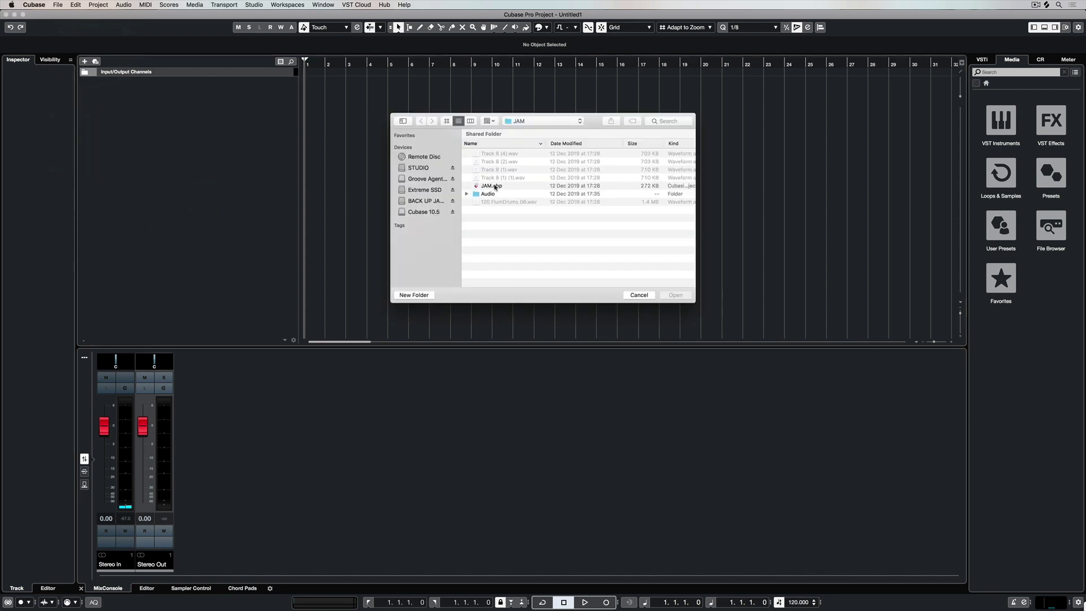
click(487, 187)
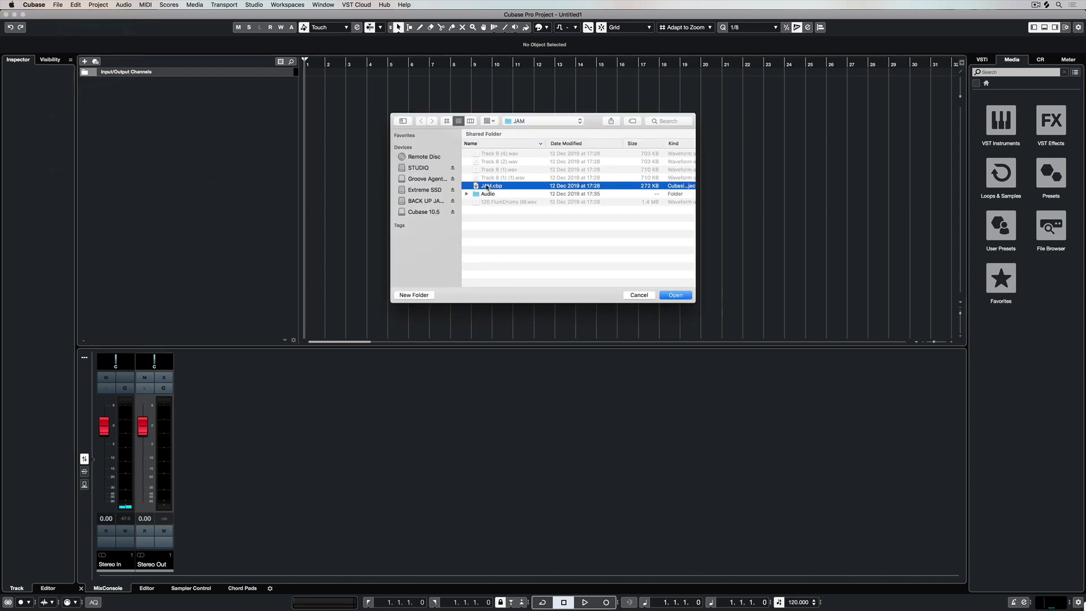
click(676, 295)
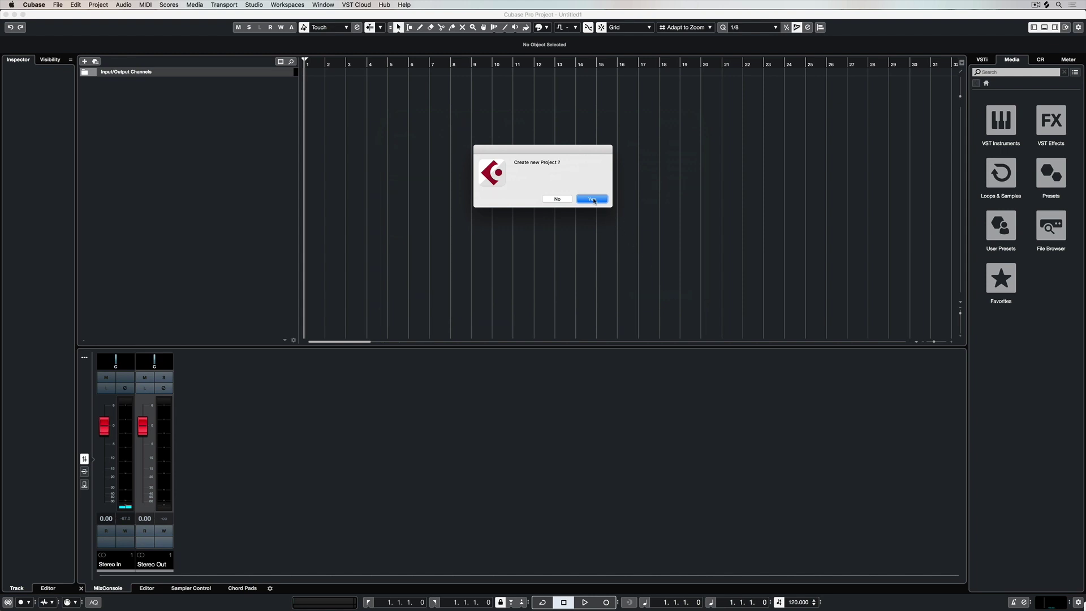
click(592, 199)
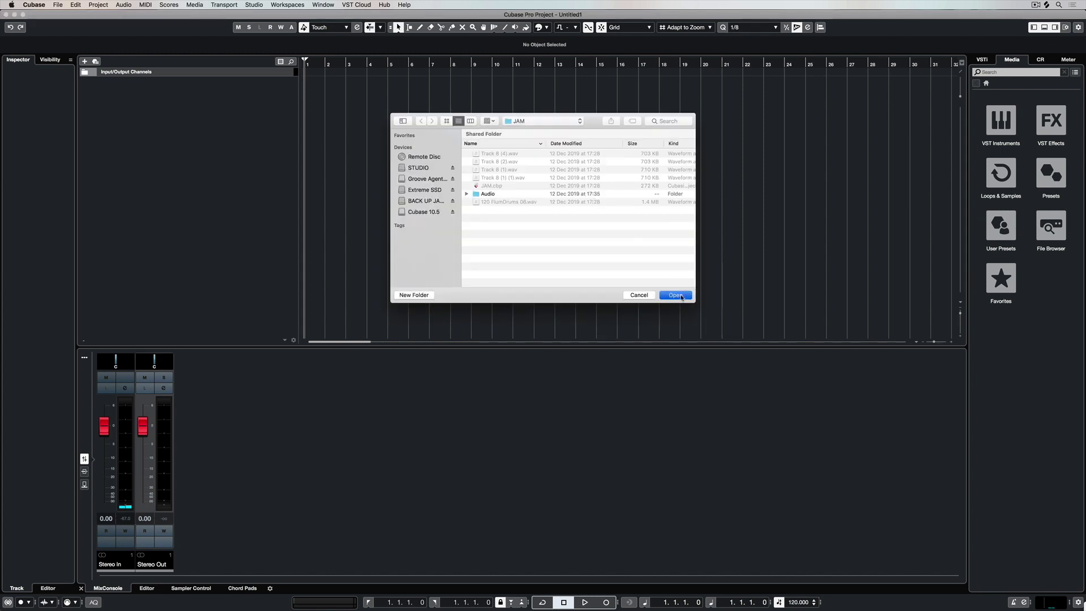
click(675, 295)
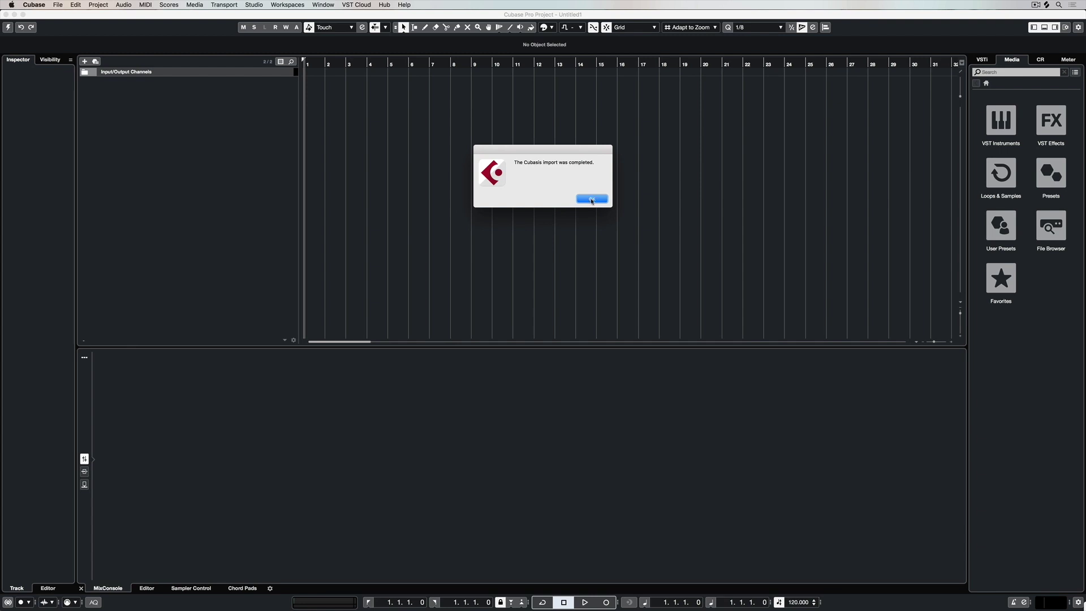
click(592, 200)
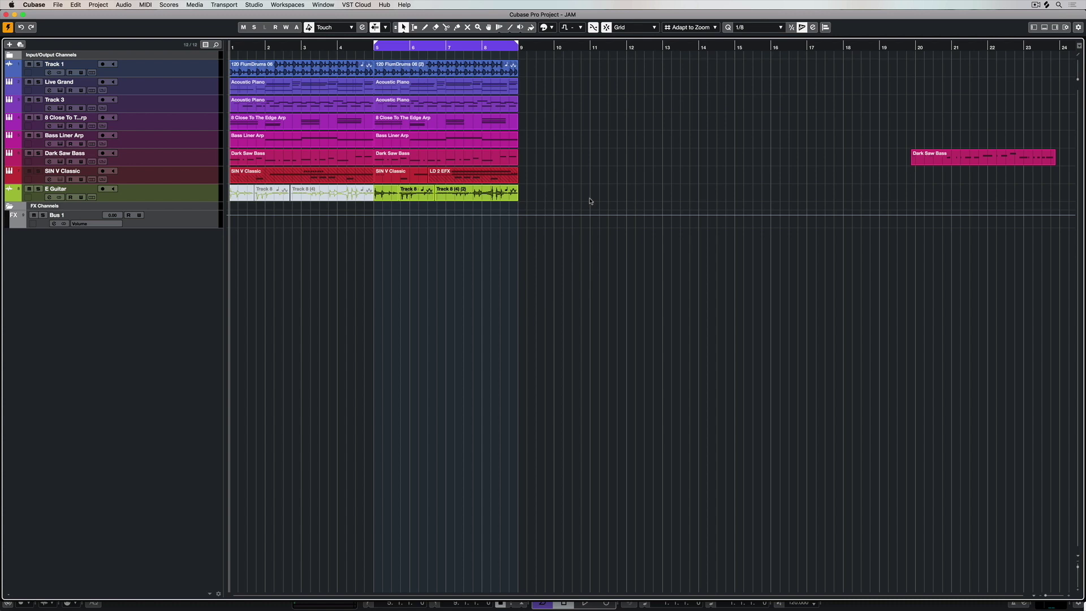
Show the MixConsole, the Inspector and the Media rack around the imported project.
click(1045, 28)
click(1034, 27)
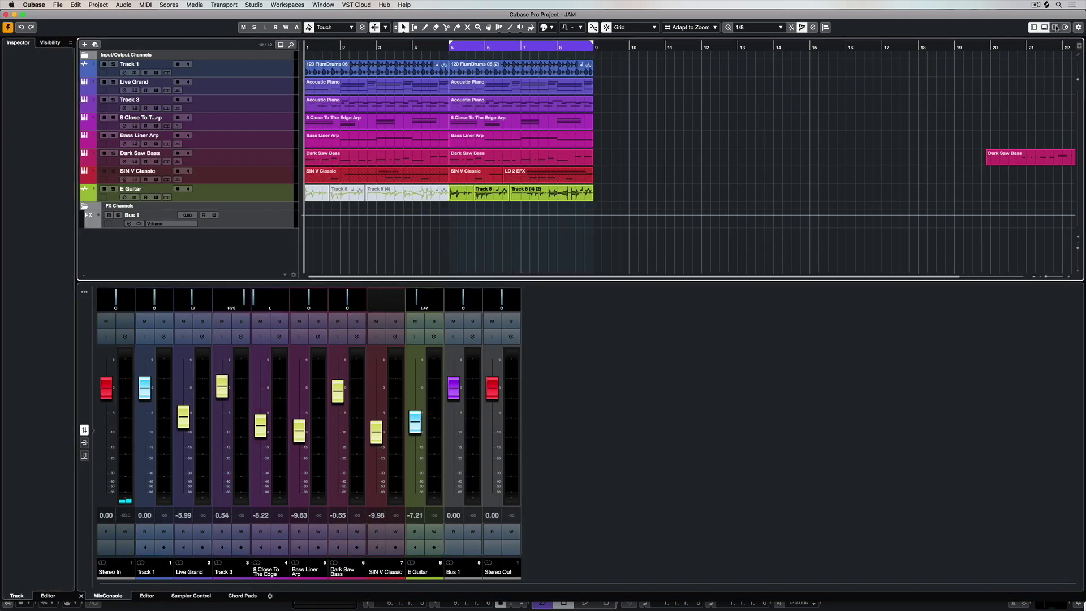
click(1055, 27)
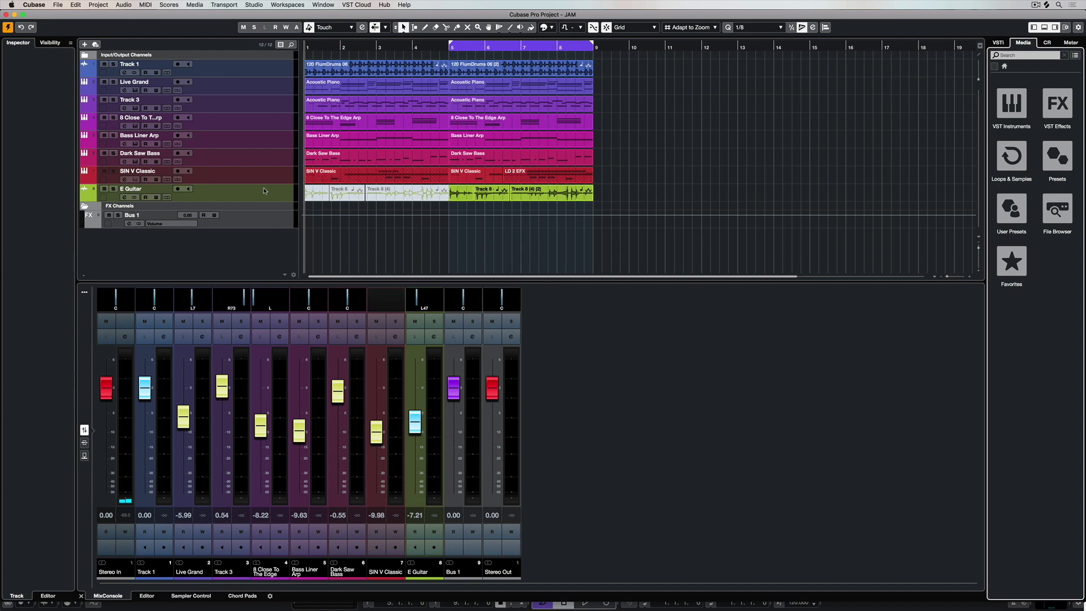
Open the Retrologue instruments of the Bass Liner Arp and 8 Close To The Edge Arp tracks.
click(238, 161)
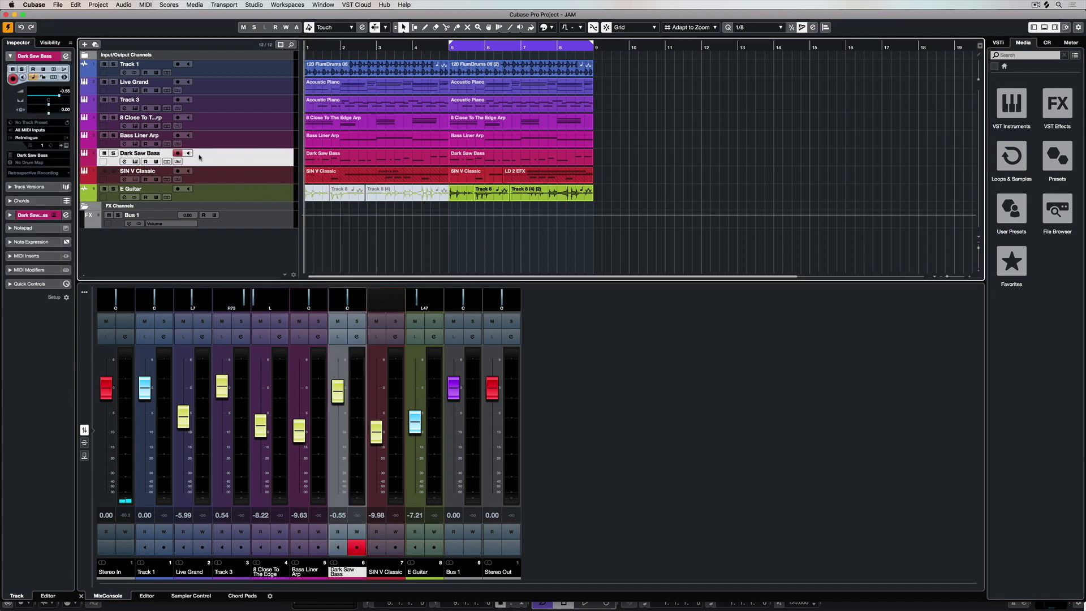
click(135, 145)
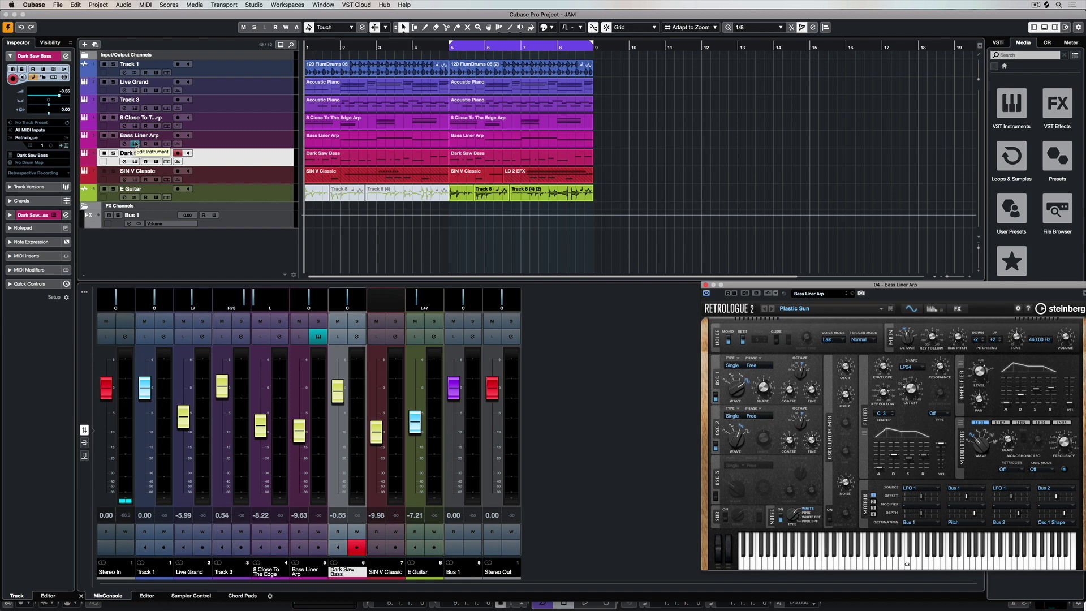
click(137, 180)
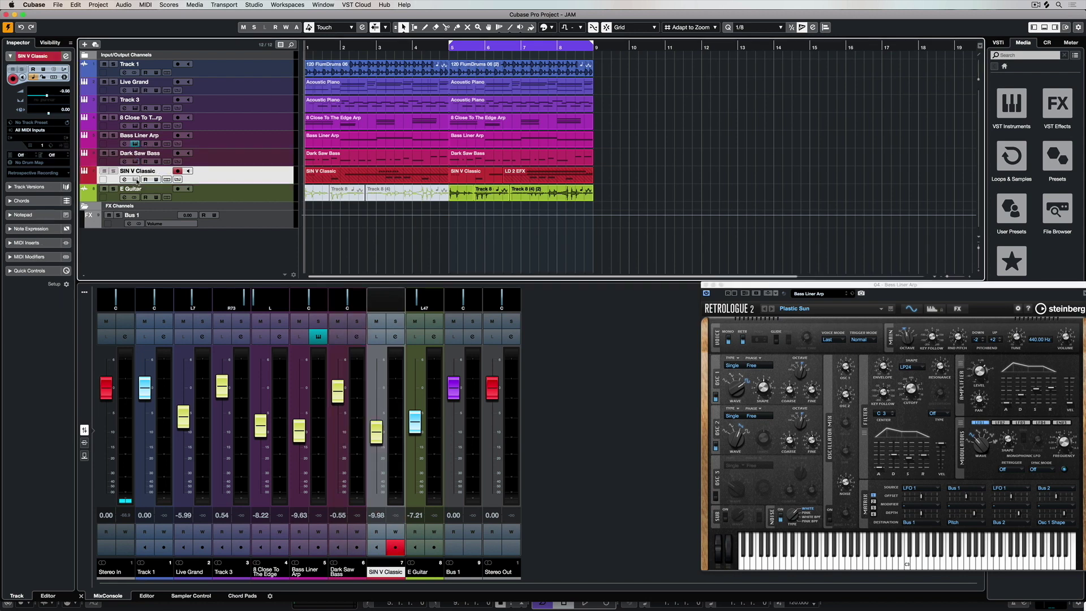
click(135, 126)
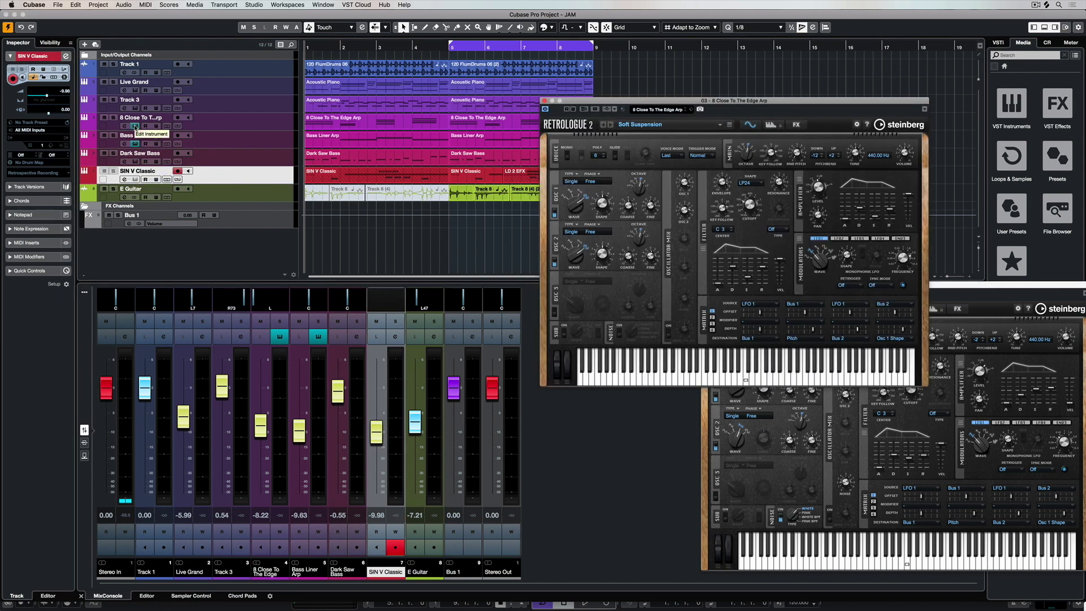
Open Track 3's HALion Sonic SE instrument, move its window clear of the Retrologue editors, and select the Live Grand track.
click(266, 124)
click(185, 110)
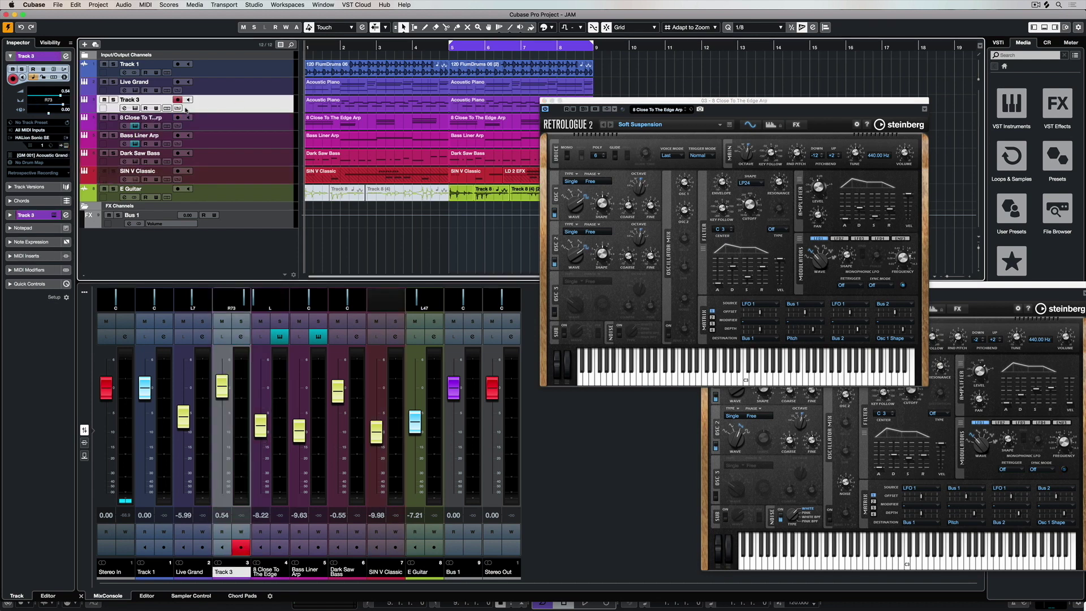
click(137, 108)
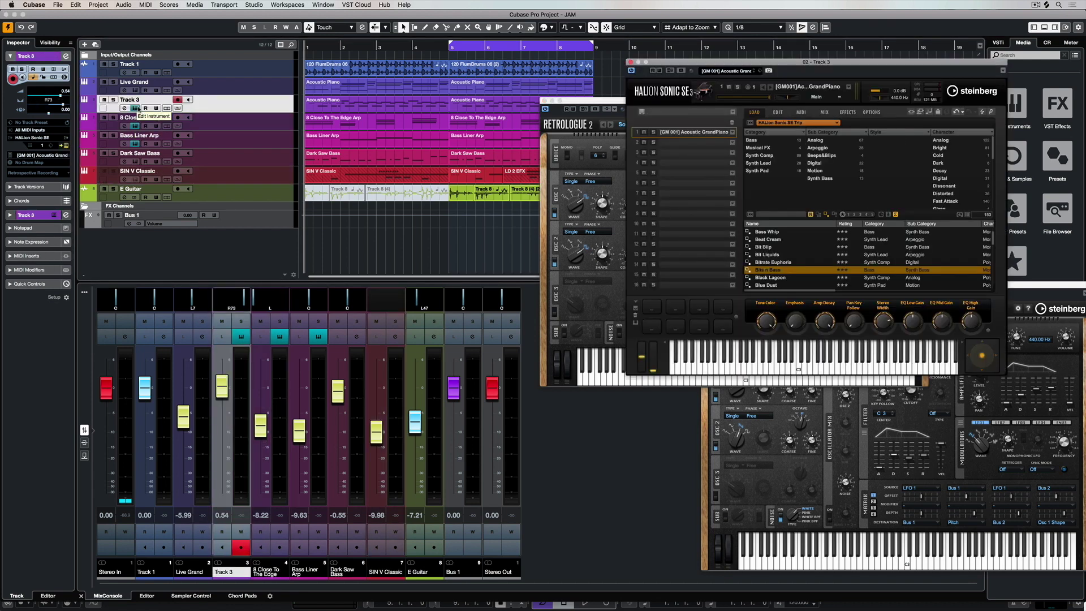
drag(691, 57, 363, 43)
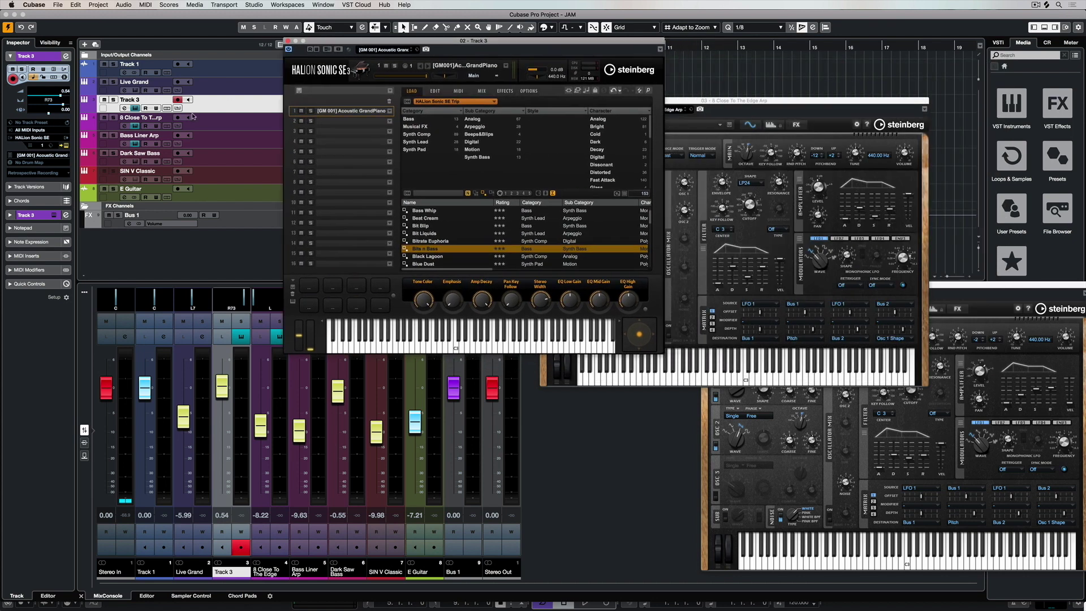
click(220, 86)
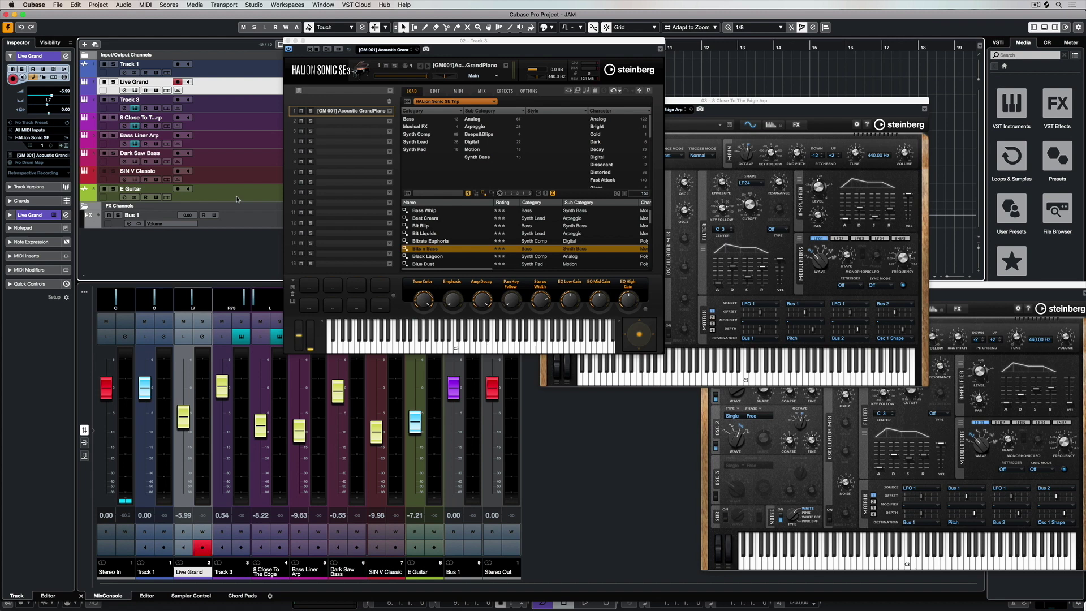
Select the E Guitar track and inspect its insert effects, including AmpSimulator.
click(245, 220)
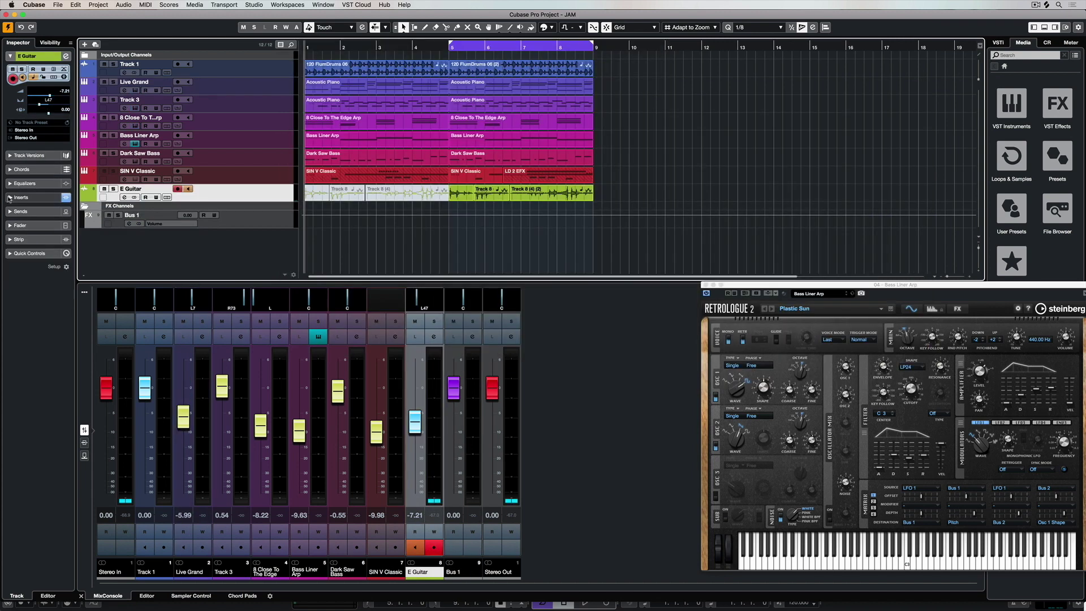
click(10, 197)
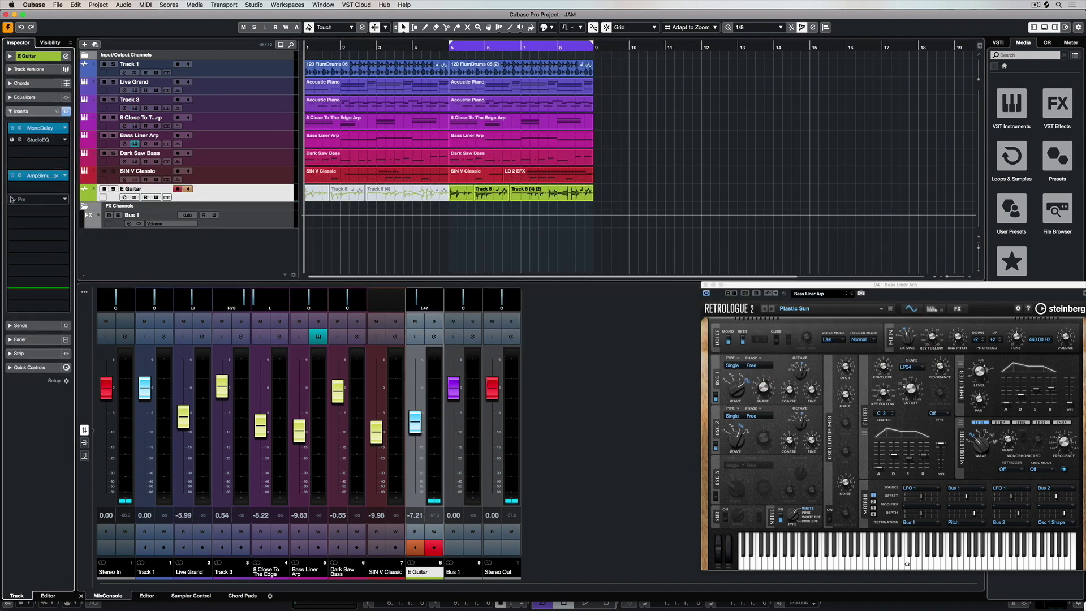
click(19, 175)
click(20, 176)
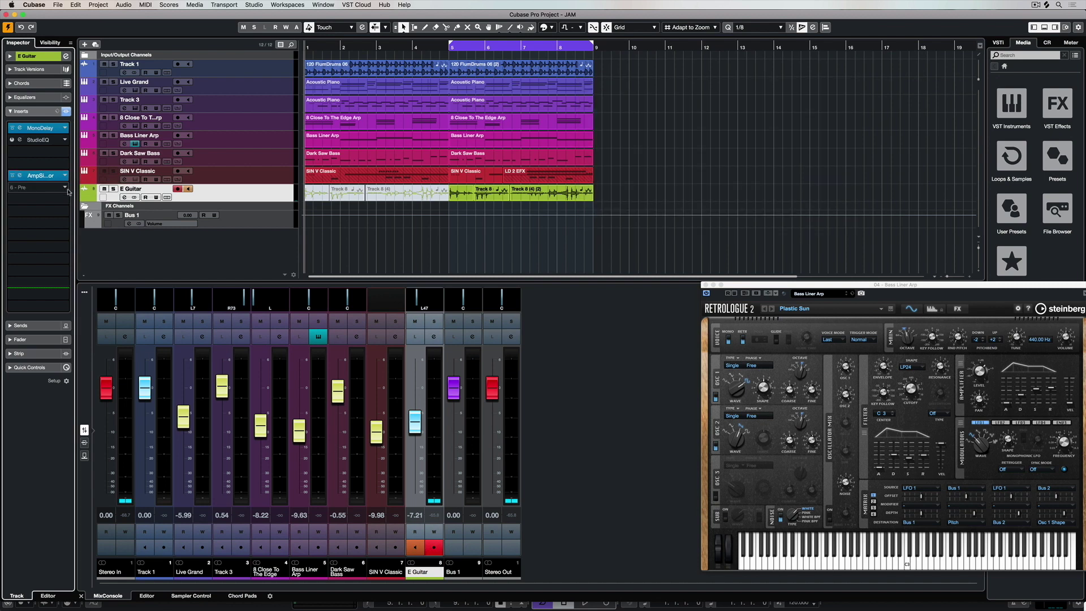
Add and open VST Amp Rack in the insert slot below AmpSimulator, and turn off E Guitar's record enable and monitoring.
click(65, 189)
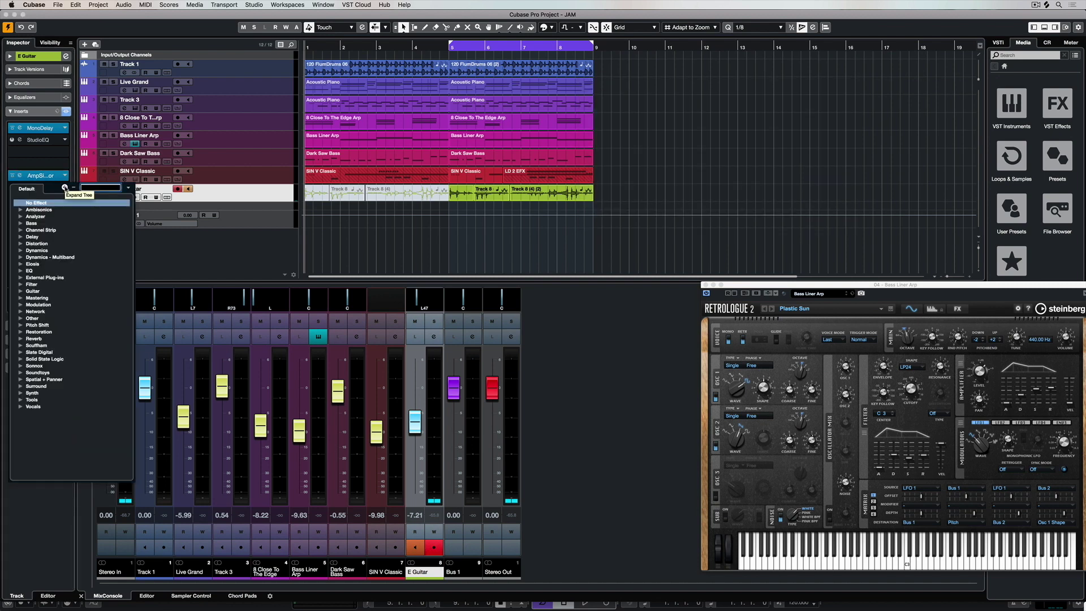
text(vst)
click(56, 222)
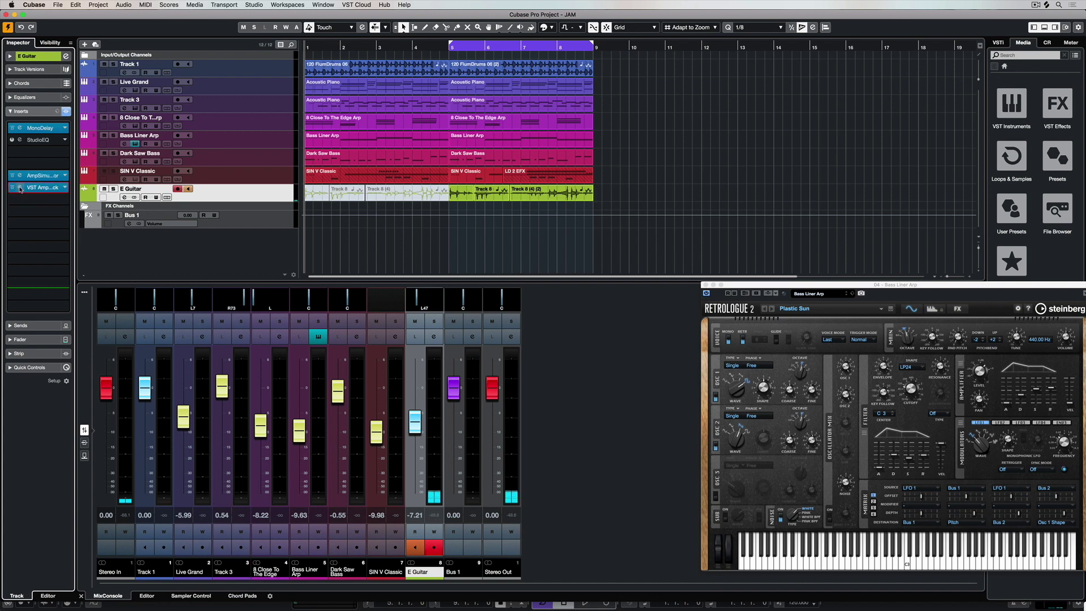
click(21, 188)
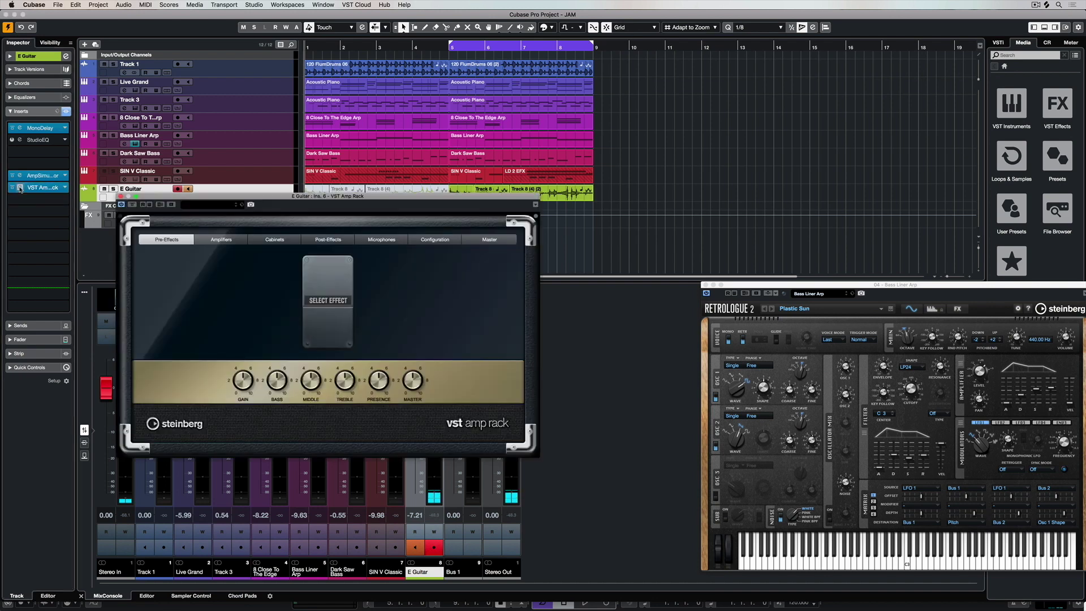
click(178, 189)
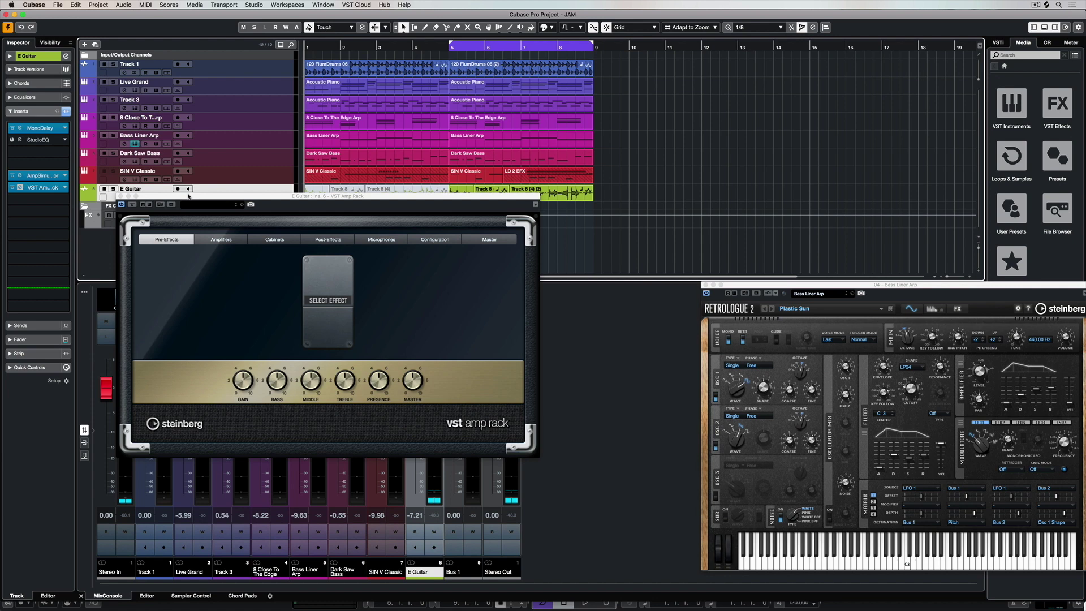
Review VST Amp Rack's amplifier, cabinet, microphone and configuration pages, and close its editor.
click(220, 242)
click(275, 242)
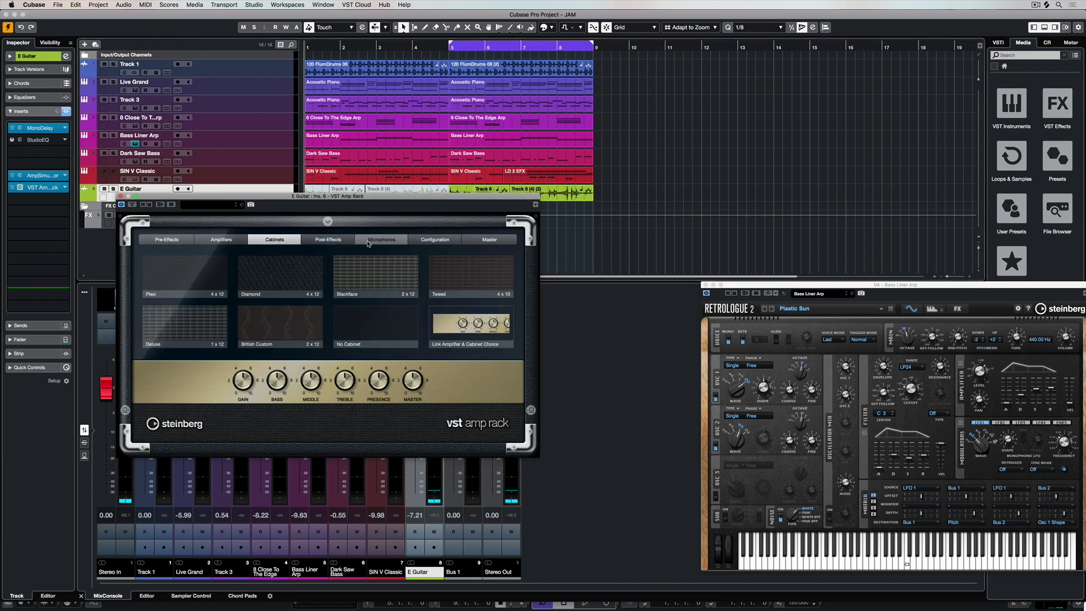
click(383, 240)
click(434, 240)
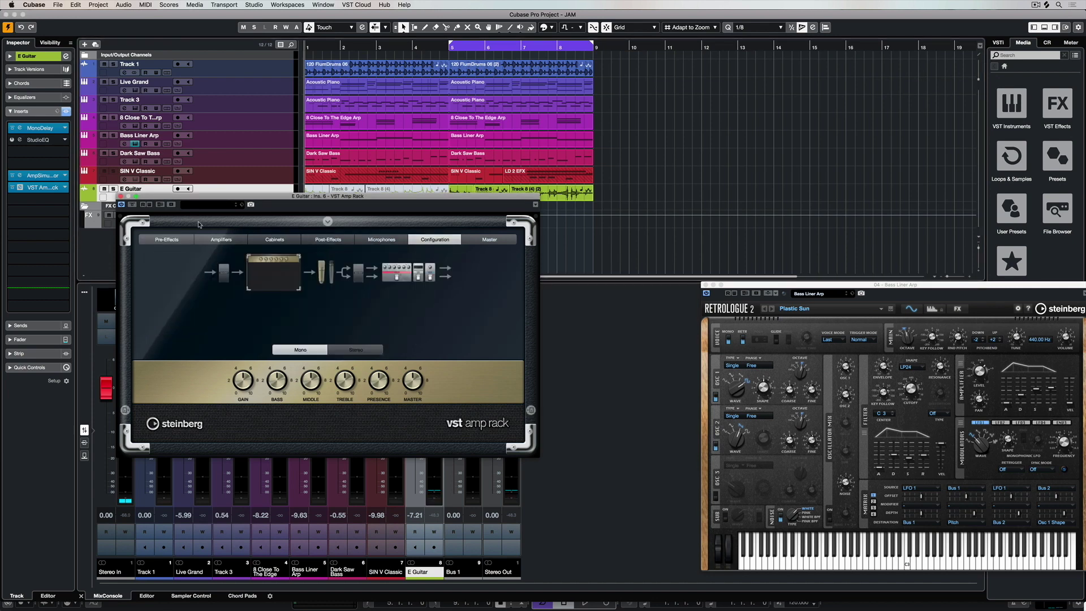
click(120, 196)
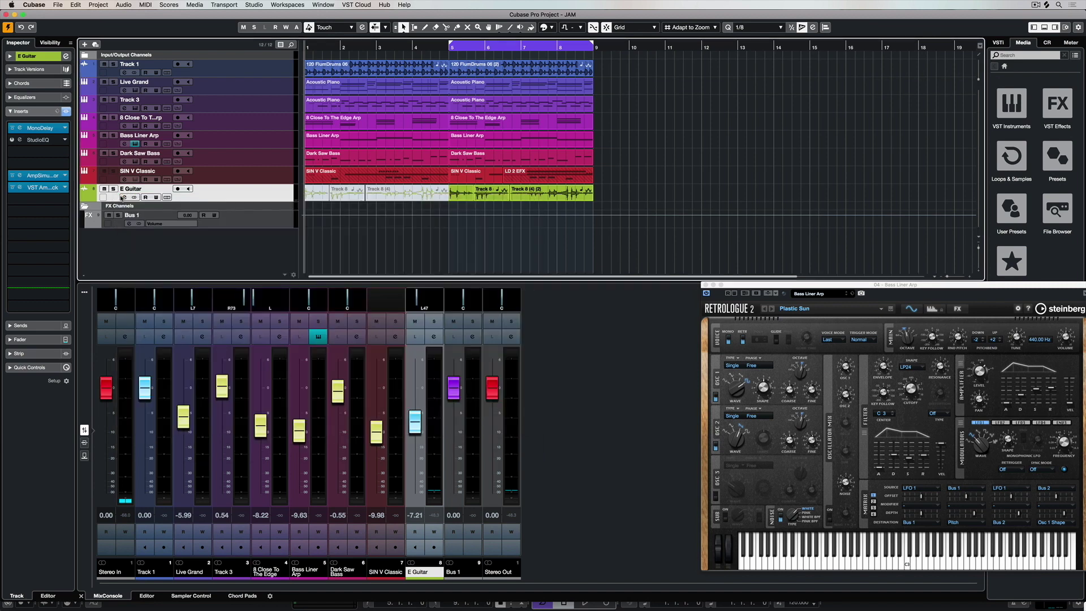
Show the channel inserts in the MixConsole and activate StudioEQ on the SIN V Classic channel, viewing its editor.
click(84, 444)
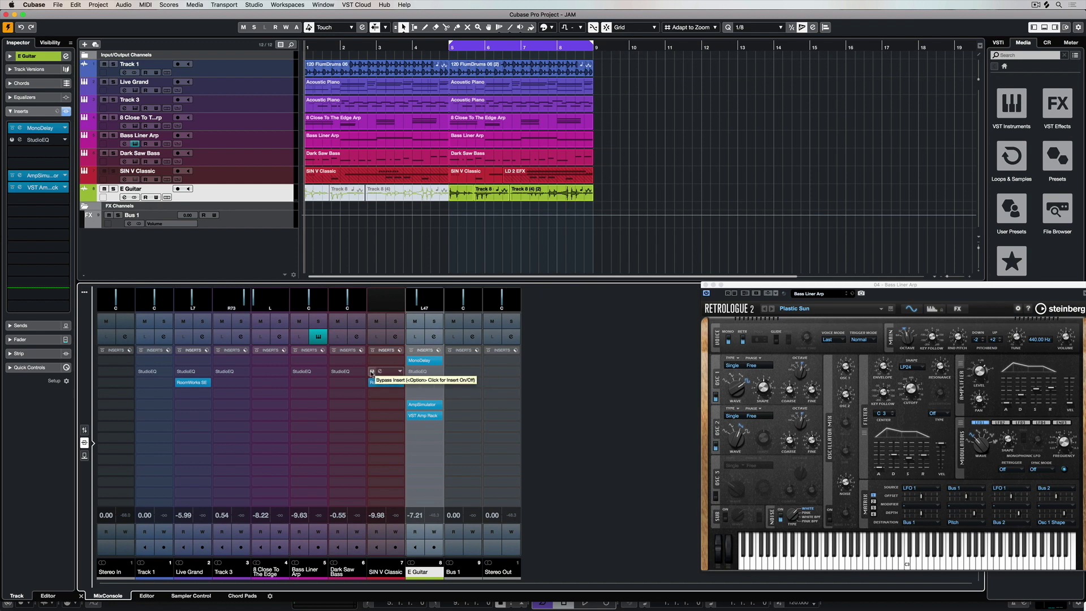
click(379, 372)
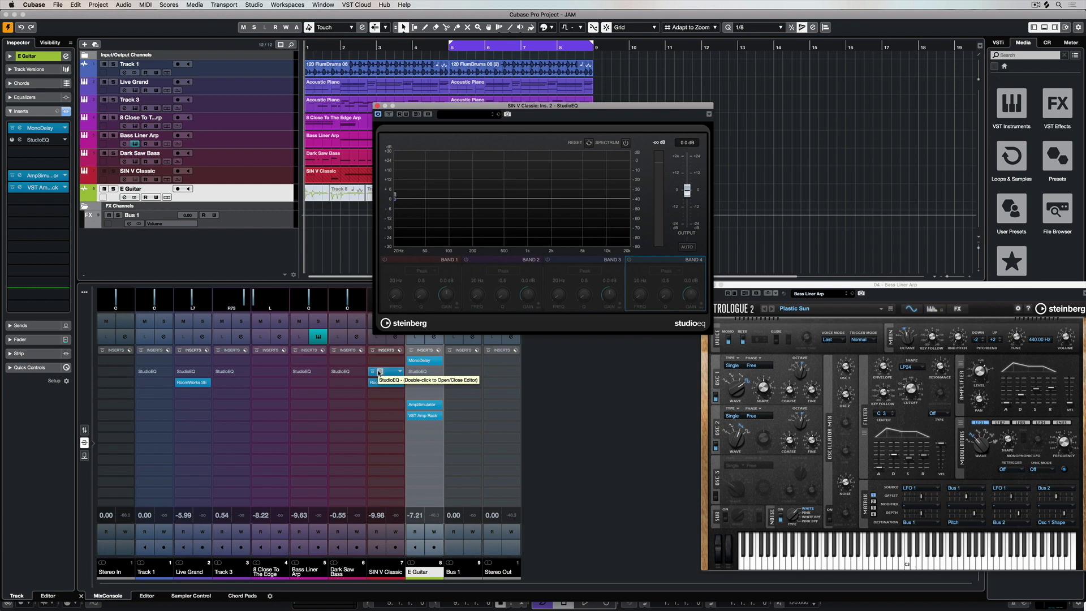
click(380, 371)
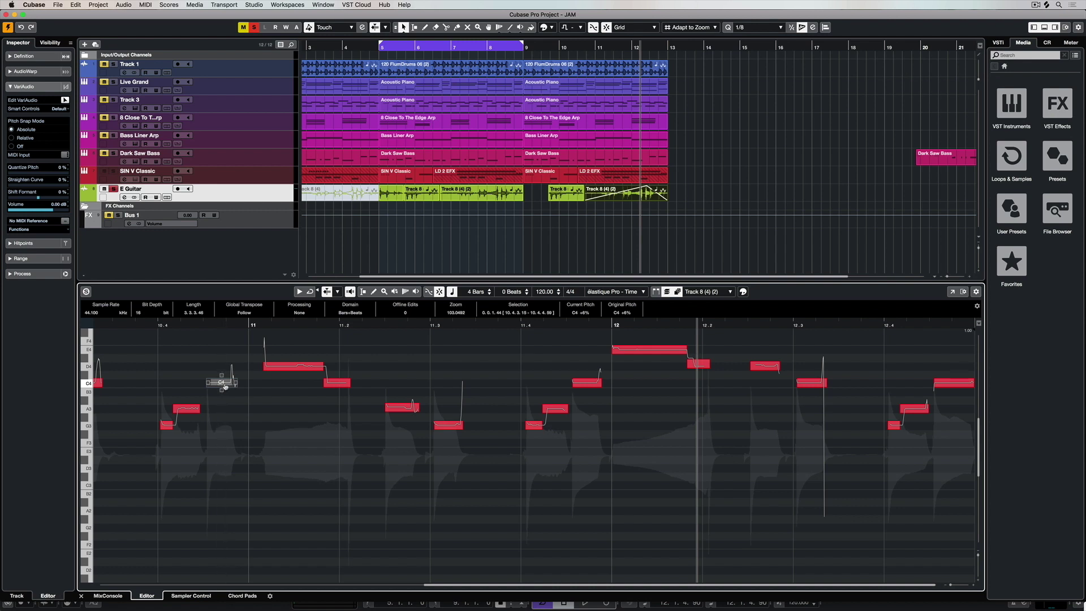
Adjust the pitch of the A3 note segment shortly before bar 11 in the E Guitar clip to exactly A3 with VariAudio.
drag(217, 383, 189, 406)
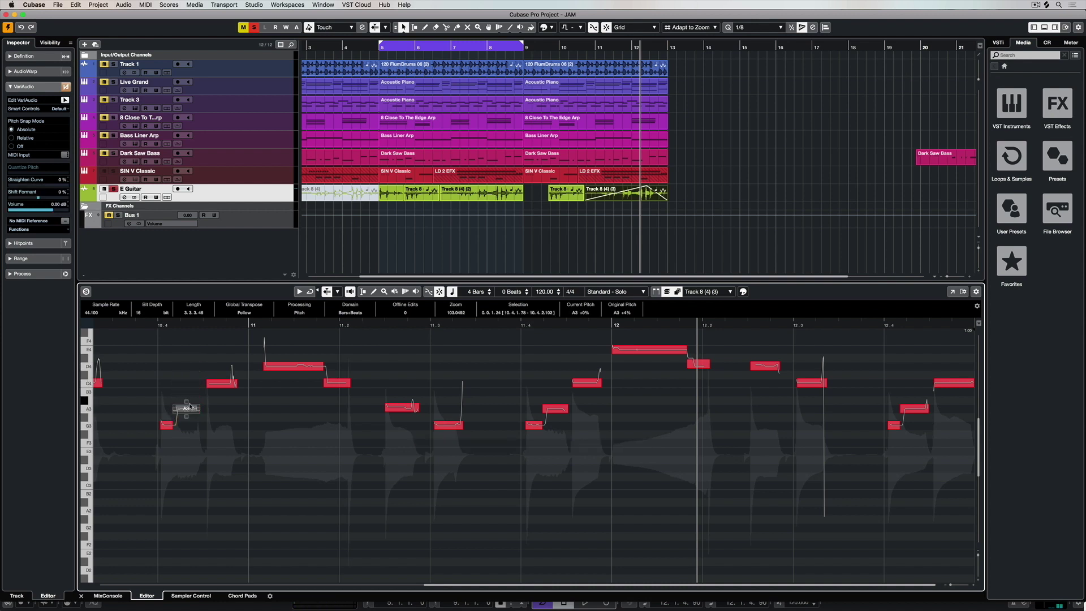